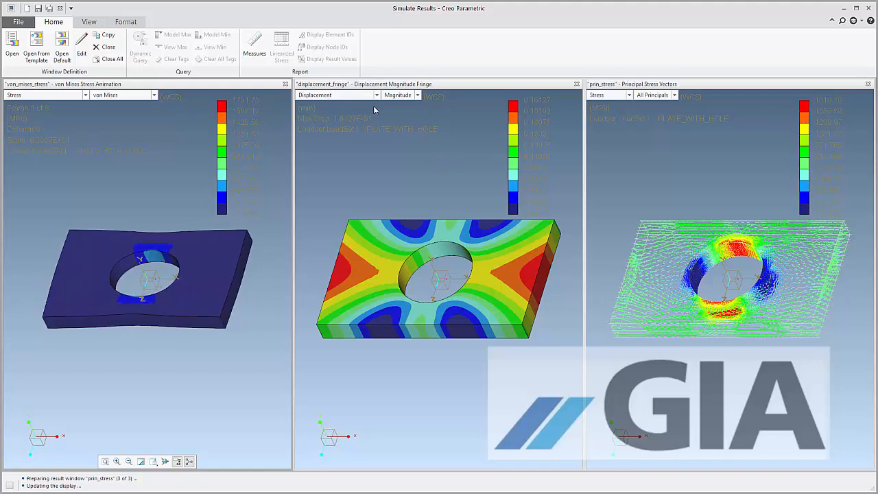
# - Close the three open result windows for von Mises stress, displacement fringe and principal stress vectors
pyautogui.click(286, 85)
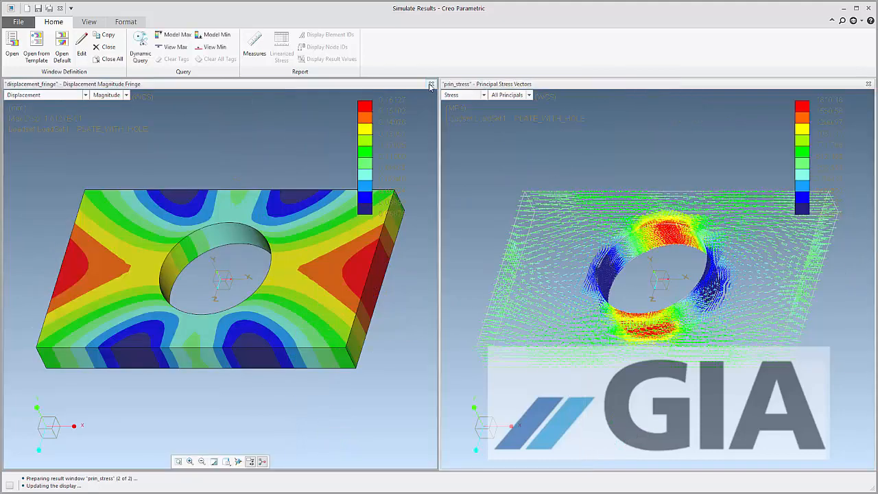
pyautogui.click(431, 85)
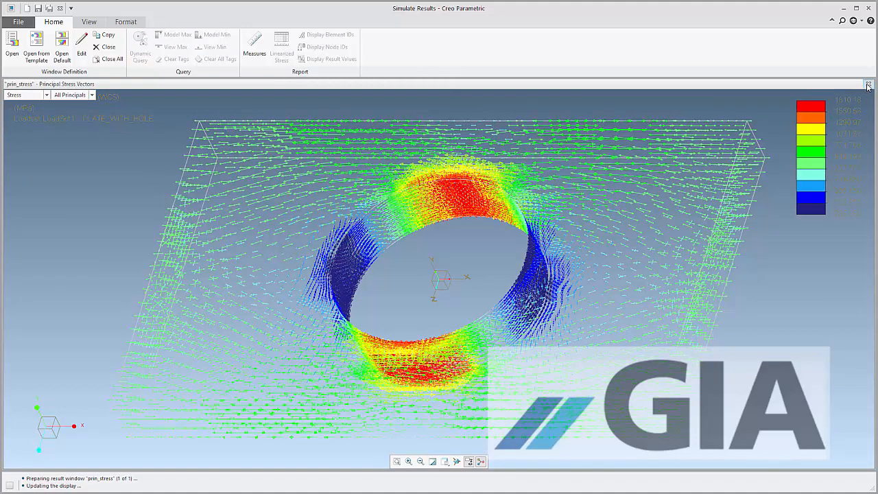
pyautogui.click(867, 85)
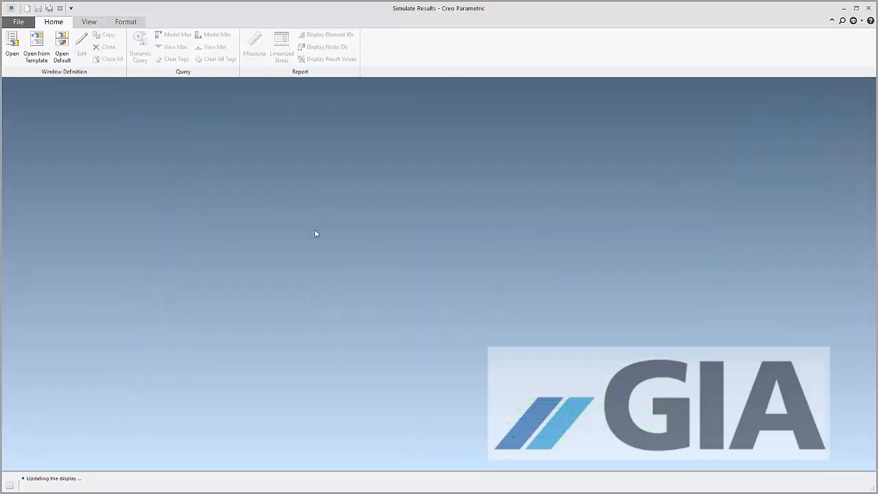
# - Open the st_Plate_with_Hole results and define a result window named A_Disp_ani with display type Model
pyautogui.click(12, 45)
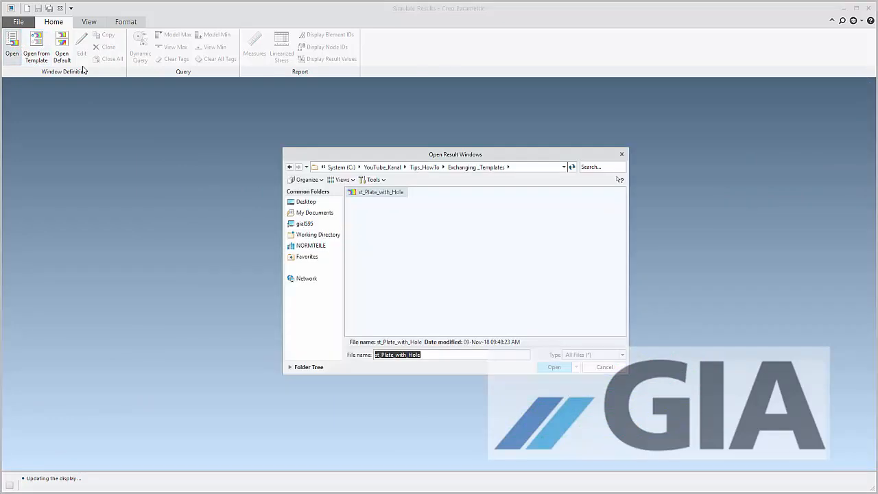
pyautogui.doubleClick(386, 195)
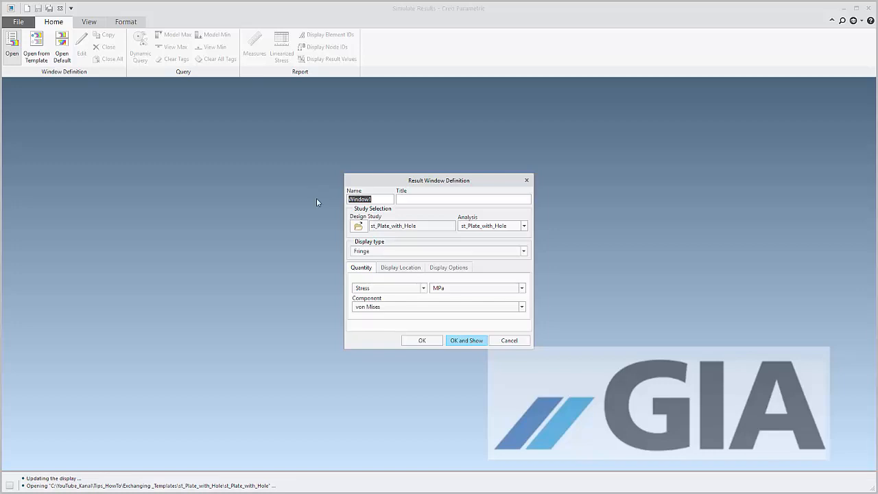
pyautogui.write('A_Disp_ani')
pyautogui.click(382, 252)
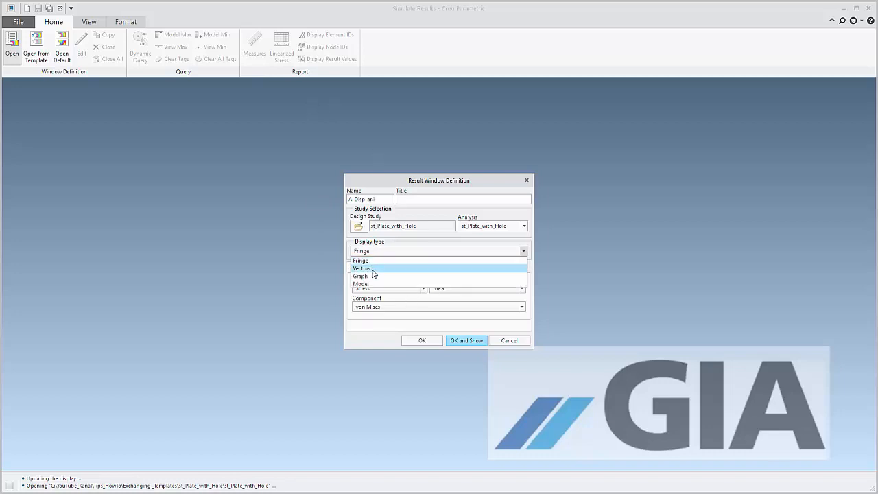
pyautogui.click(371, 284)
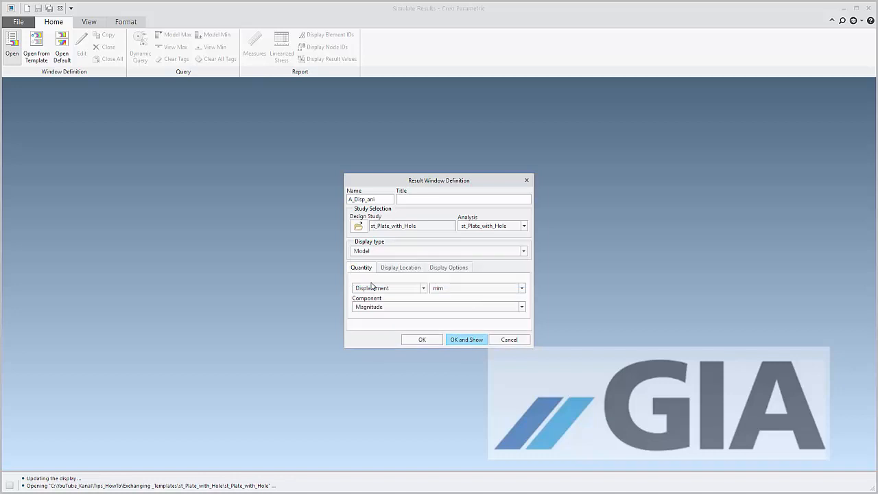
# - Set A_Disp_ani to shaded surfaces, deformed with undeformed overlay, and an auto-starting animation of 20 frames, and show it
pyautogui.click(443, 269)
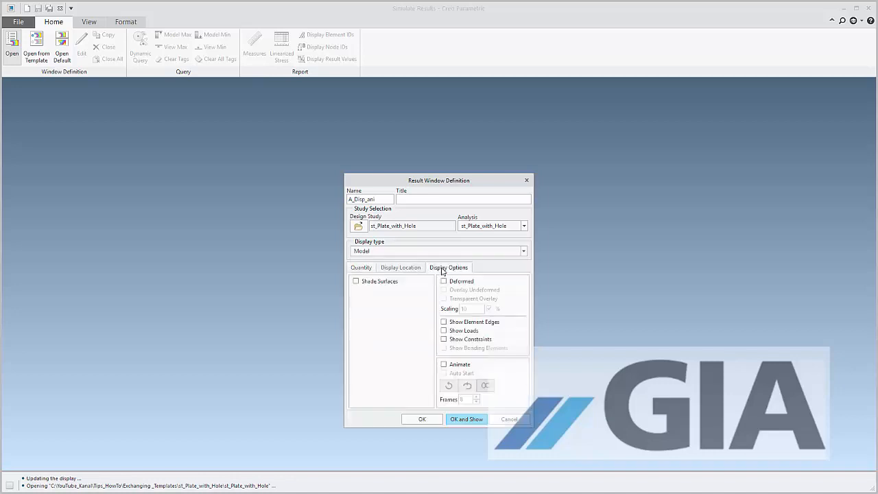
pyautogui.click(377, 282)
pyautogui.click(449, 282)
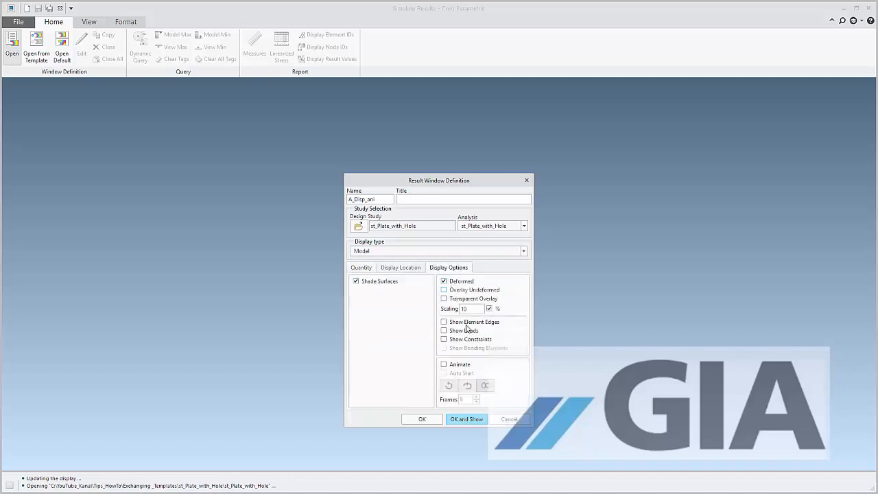
pyautogui.click(460, 365)
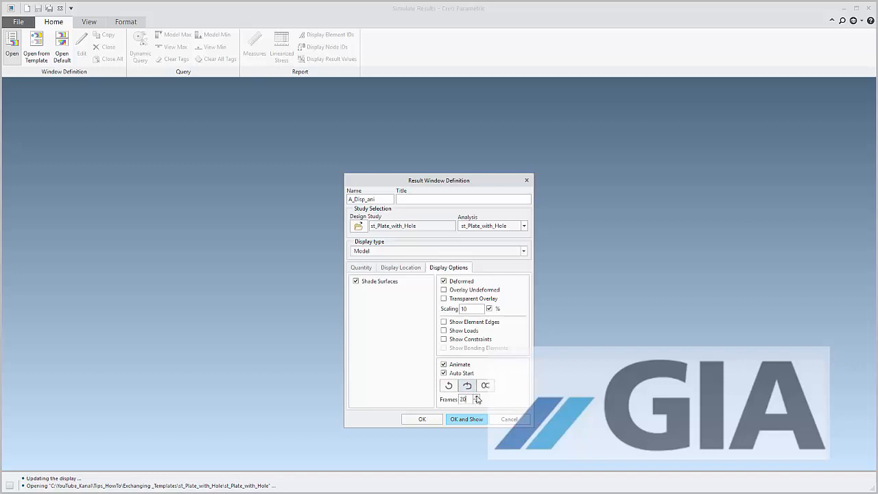
pyautogui.click(457, 290)
pyautogui.click(466, 420)
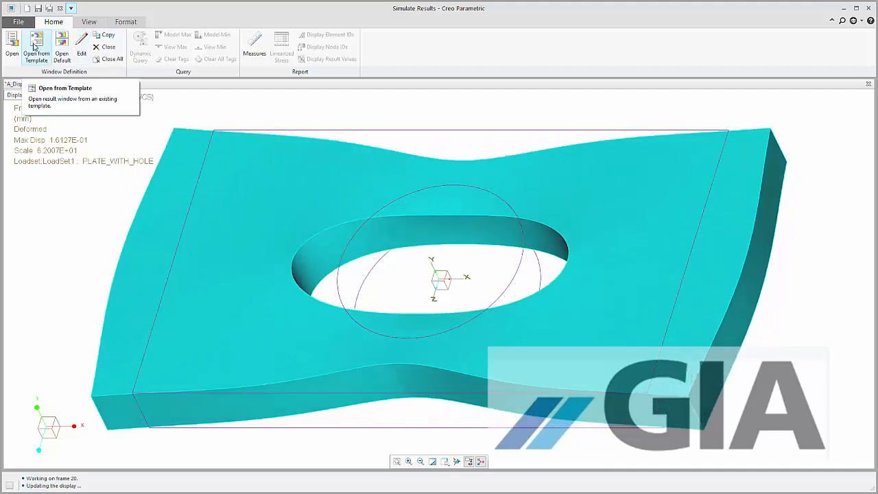
# - Open the st_Plate_with_Hole results again and define a fringe window named B_Disp_fringe with quantity Displacement
pyautogui.click(12, 44)
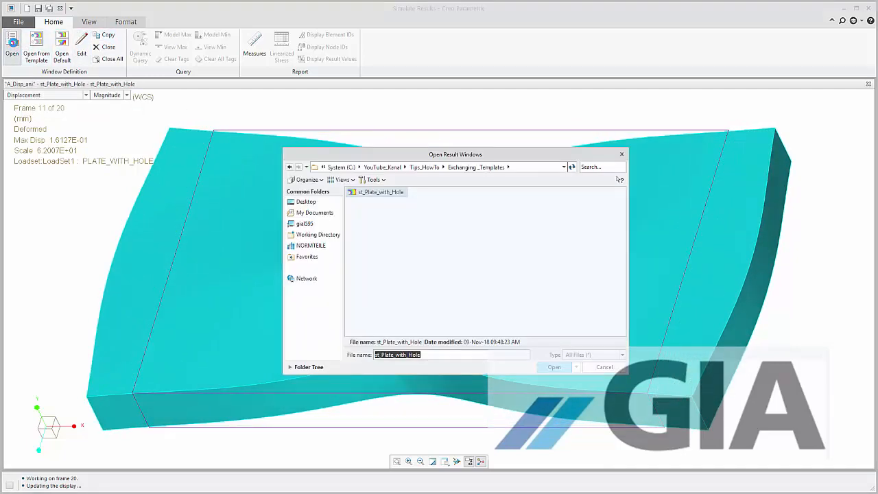
pyautogui.doubleClick(372, 172)
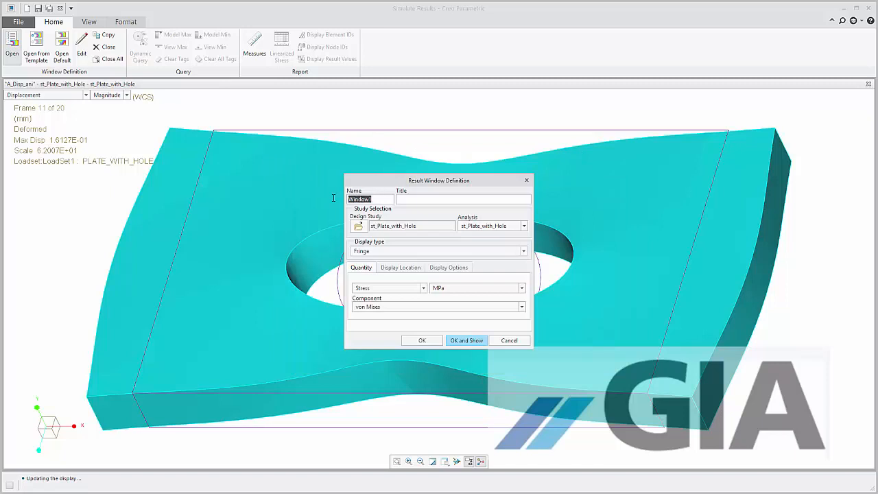
pyautogui.write('B_Disp_fringe')
pyautogui.click(392, 288)
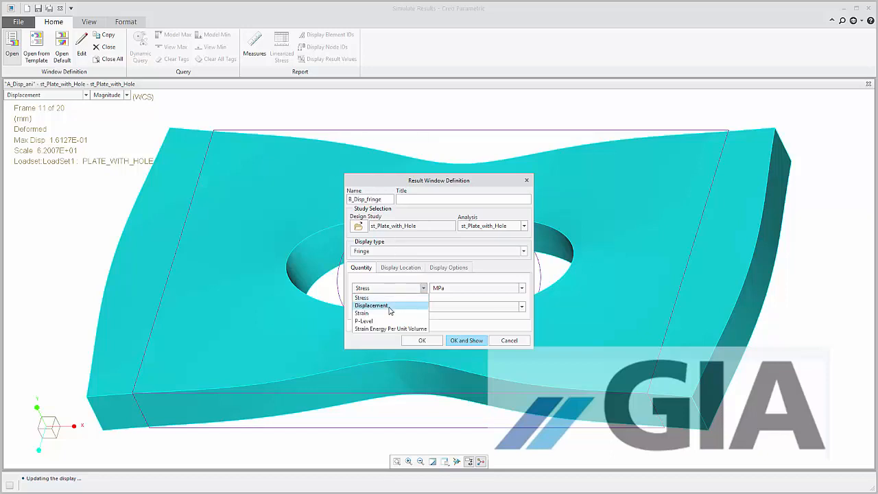
pyautogui.click(386, 306)
# - Turn on the deformed display for B_Disp_fringe and show the result window
pyautogui.click(462, 267)
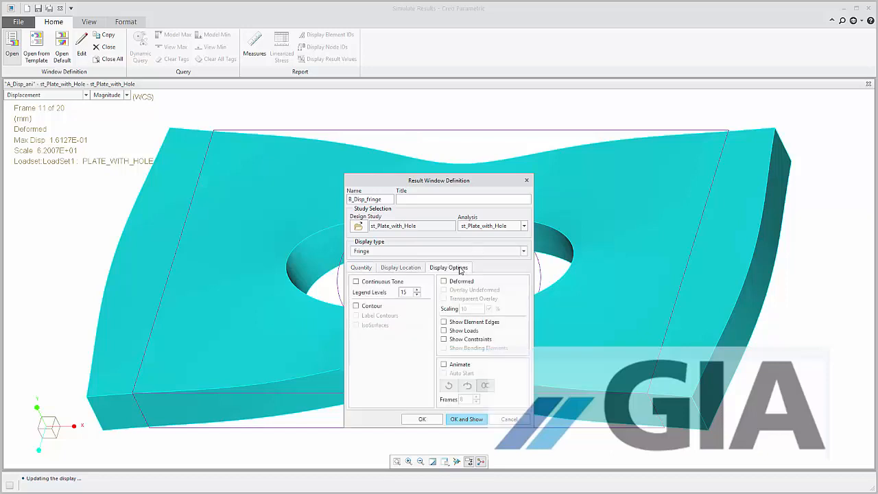
pyautogui.click(458, 281)
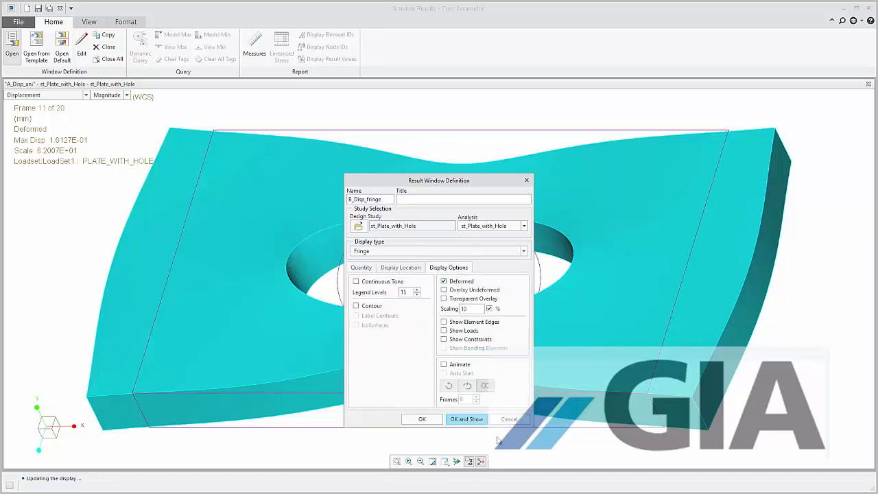
pyautogui.click(466, 419)
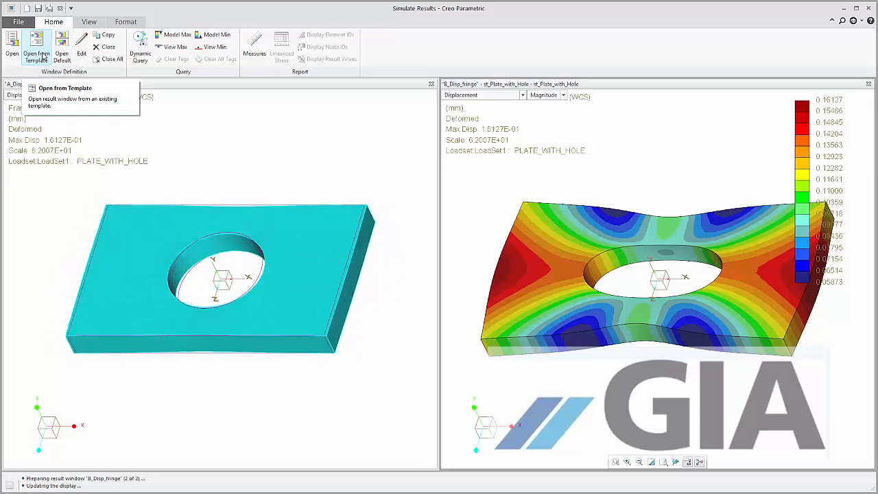
# - Copy the displacement fringe result window and name the copy C_StressVM_fringe
pyautogui.click(107, 36)
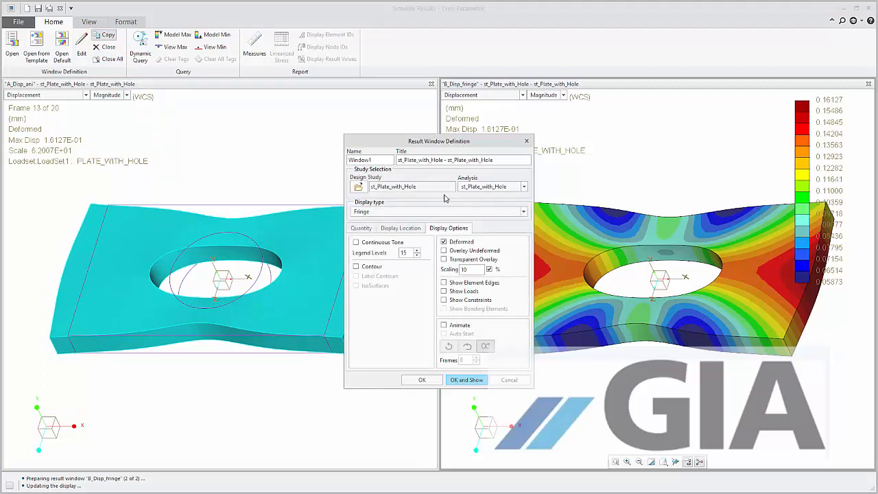
pyautogui.moveTo(374, 160); pyautogui.dragTo(343, 161)
pyautogui.write('C_StressVM_fring')
pyautogui.write('essVM_fringe')
# - Set the quantity of C_StressVM_fringe to Stress with the von Mises component and show the window
pyautogui.click(362, 228)
pyautogui.click(371, 250)
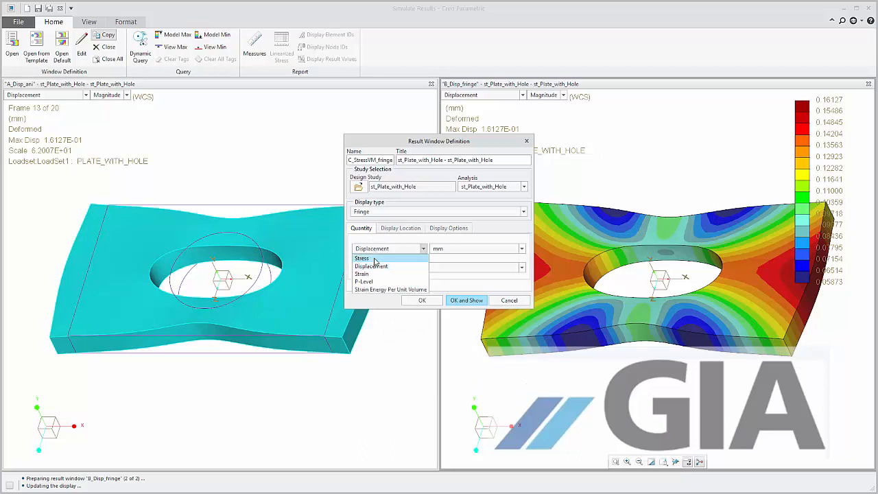
pyautogui.click(376, 265)
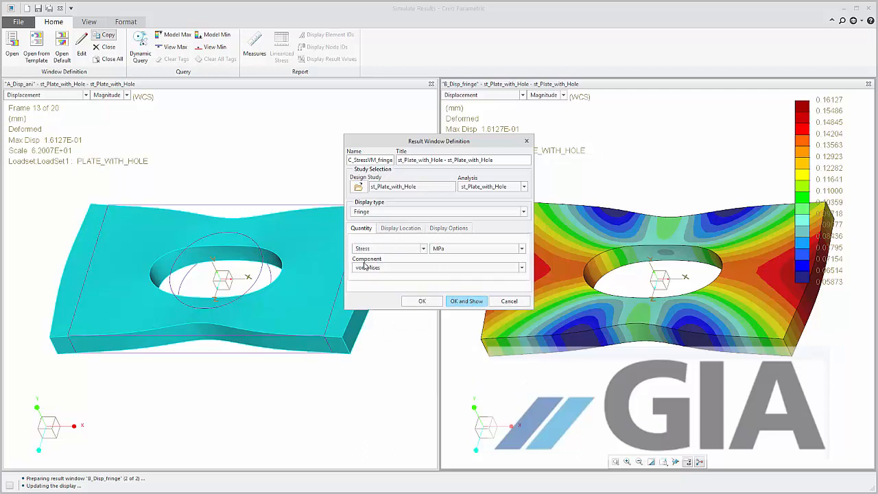
pyautogui.click(466, 302)
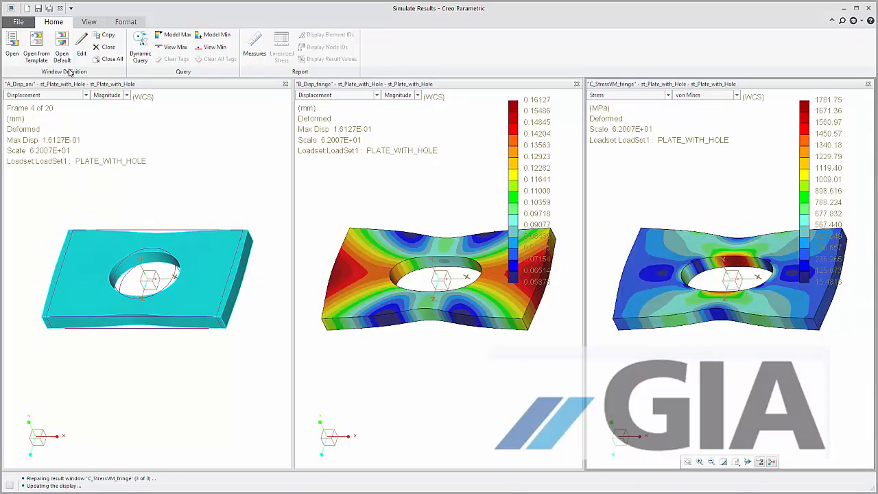
# - Copy the von Mises stress result window and name the copy D_StressMaxPrin_fringe
pyautogui.click(106, 35)
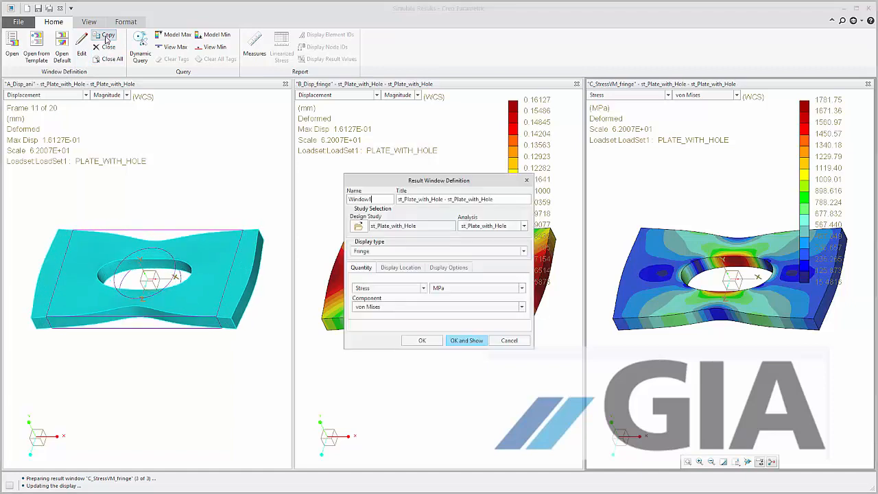
pyautogui.moveTo(373, 199); pyautogui.dragTo(339, 199)
pyautogui.write('D')
pyautogui.write('_S')
pyautogui.write('ringe')
# - Set the stress component of D_StressMaxPrin_fringe to Max Principal and show the window
pyautogui.click(384, 307)
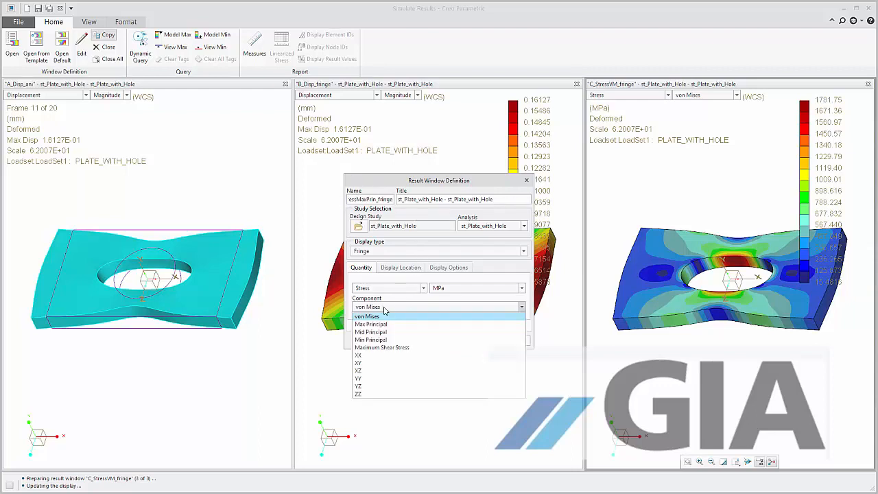
pyautogui.click(384, 324)
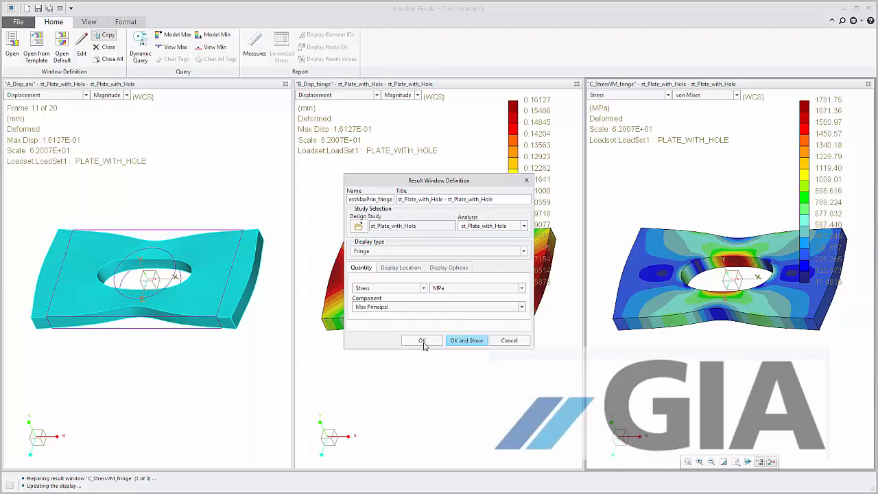
pyautogui.click(458, 344)
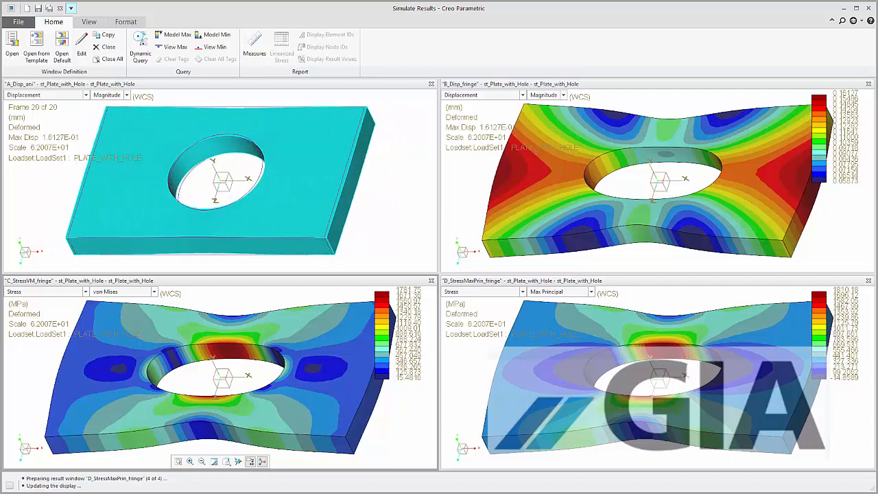
# - Switch to File Explorer and examine the path of the results_templates folder in the Creo 4.0 M070 installation
pyautogui.hotkey('alt', 'Tab')
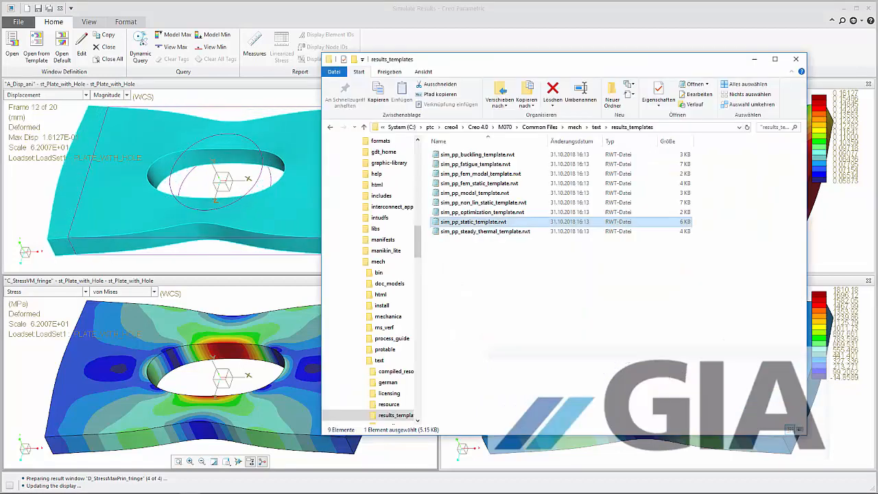
pyautogui.hotkey('alt', 'Tab')
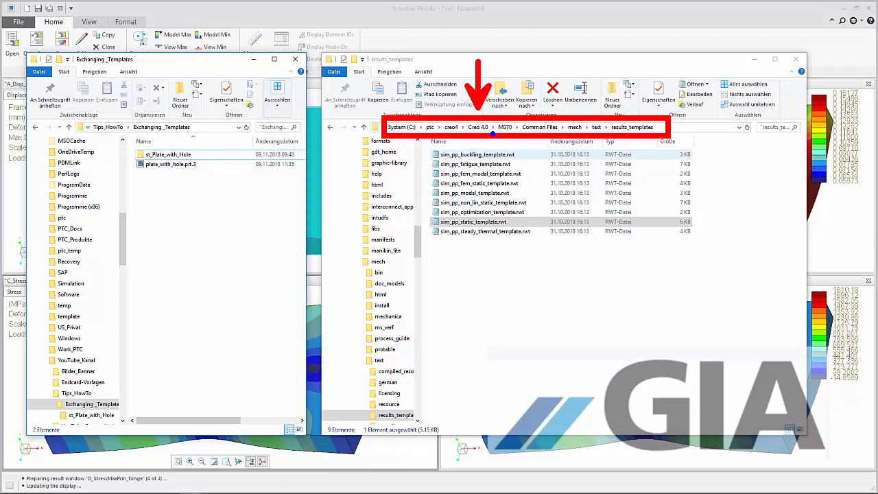
pyautogui.moveTo(492, 133); pyautogui.dragTo(652, 134)
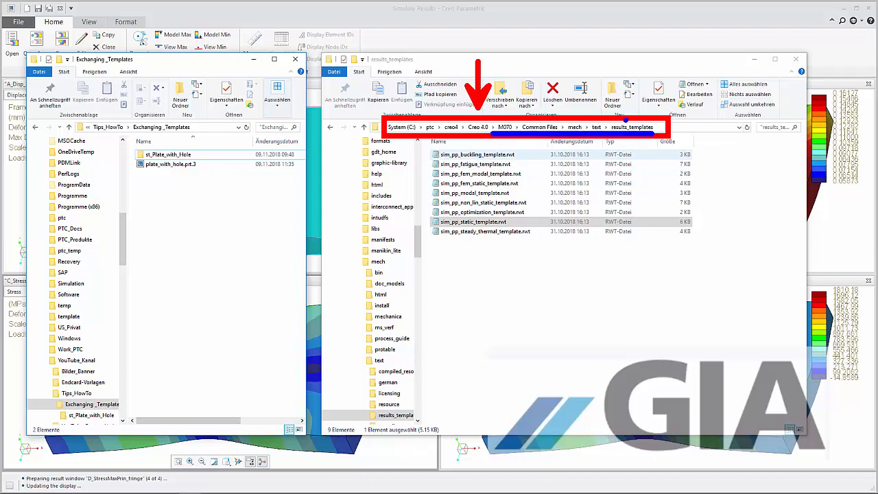
pyautogui.moveTo(607, 116); pyautogui.dragTo(660, 136)
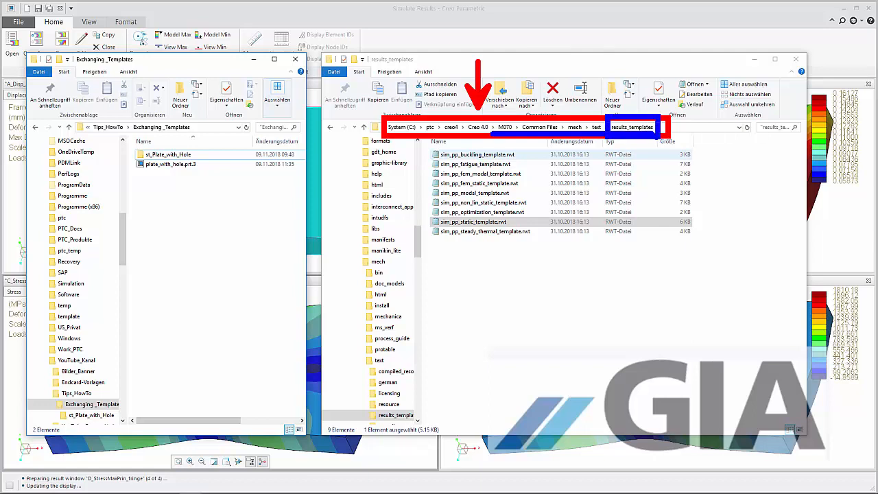
pyautogui.press('Escape')
# - Open the name of sim_pp_static_template.rwt for editing, and minimize both folder windows to return to the simulation results
pyautogui.click(465, 223)
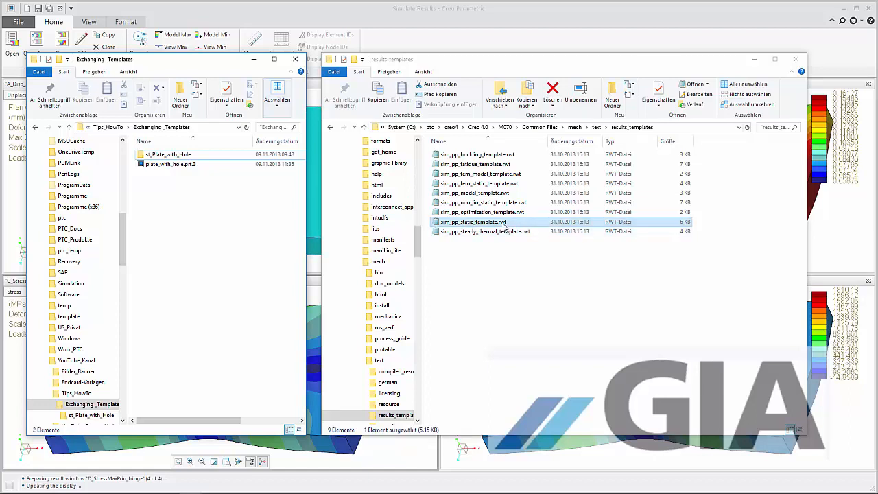
pyautogui.click(478, 226)
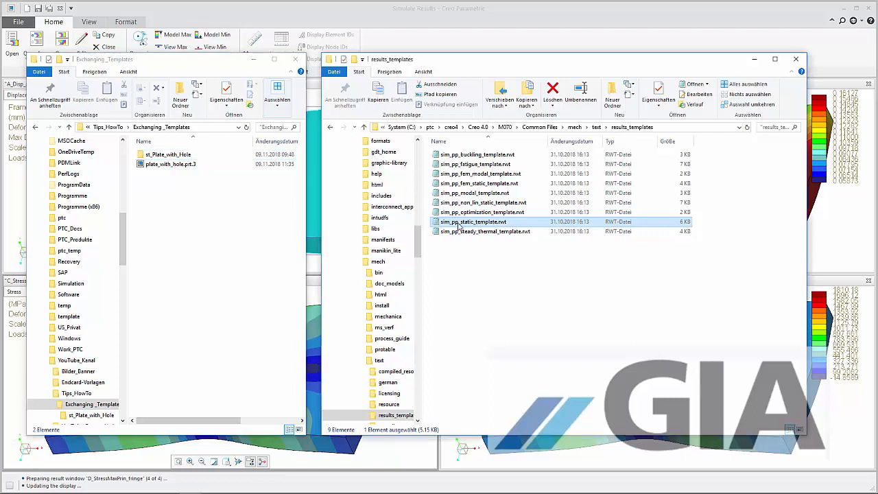
pyautogui.click(459, 225)
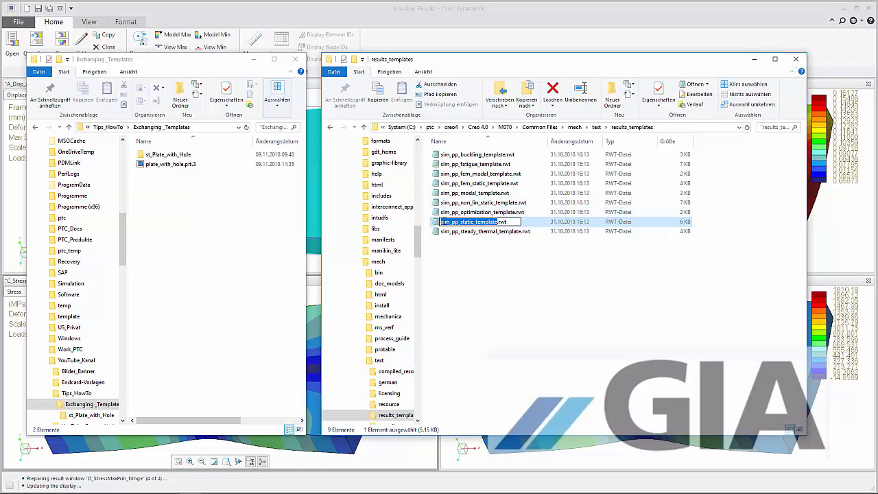
pyautogui.click(754, 59)
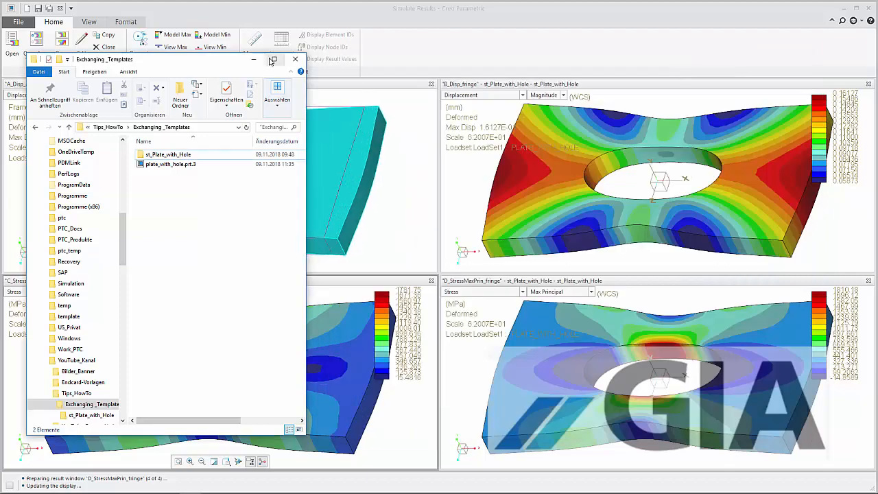
pyautogui.click(253, 59)
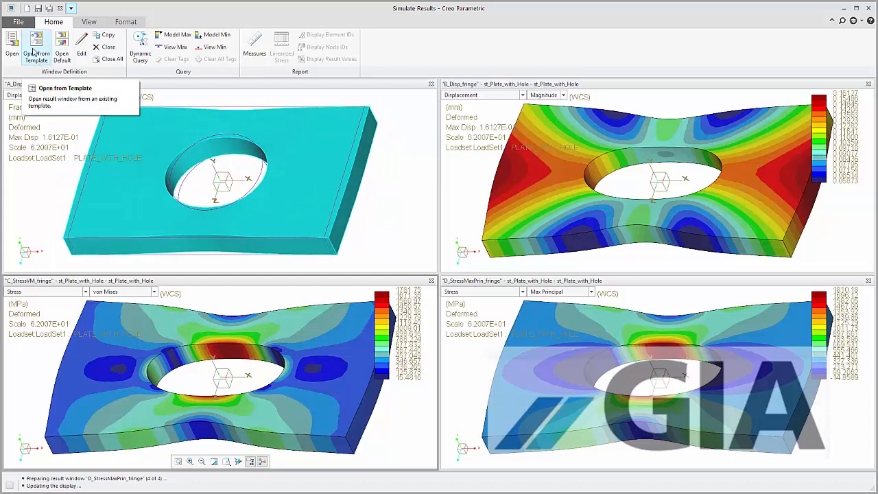
# - Save a backup of the four result windows as a Simulate Results Template (*.rwt) named sim_pp_static_template in the Exchanging_Templates folder
pyautogui.click(19, 22)
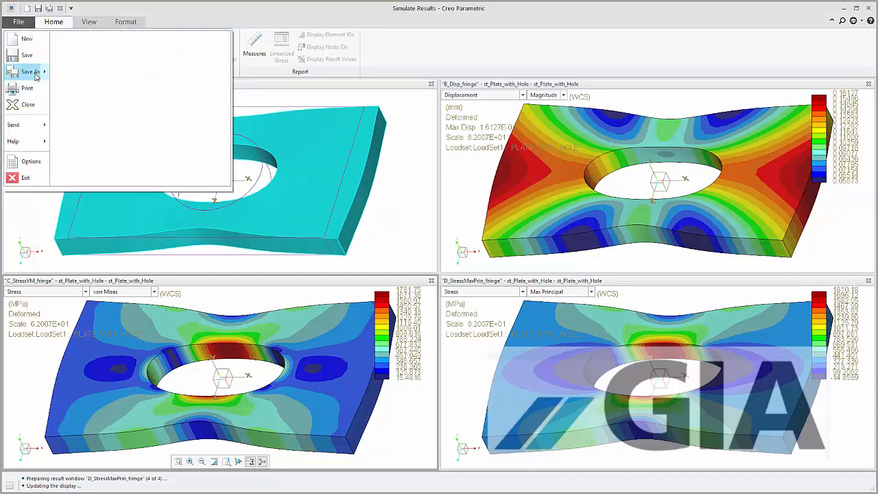
pyautogui.moveTo(30, 71)
pyautogui.click(93, 76)
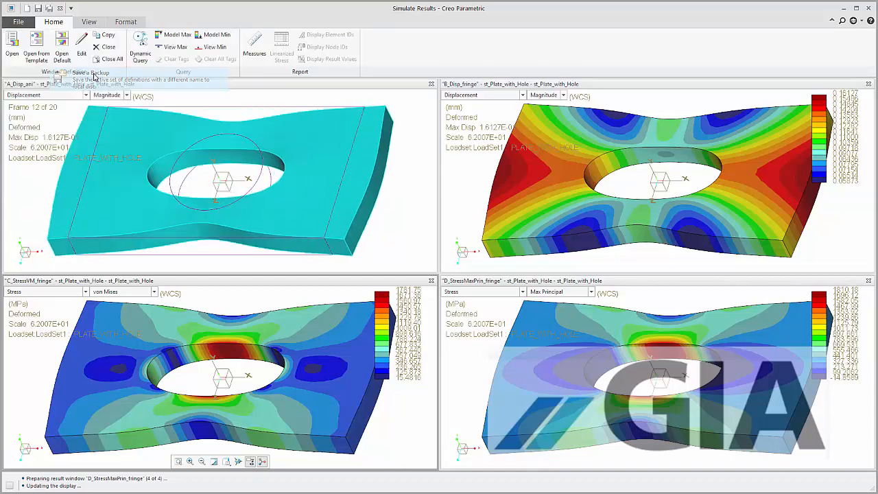
pyautogui.click(623, 356)
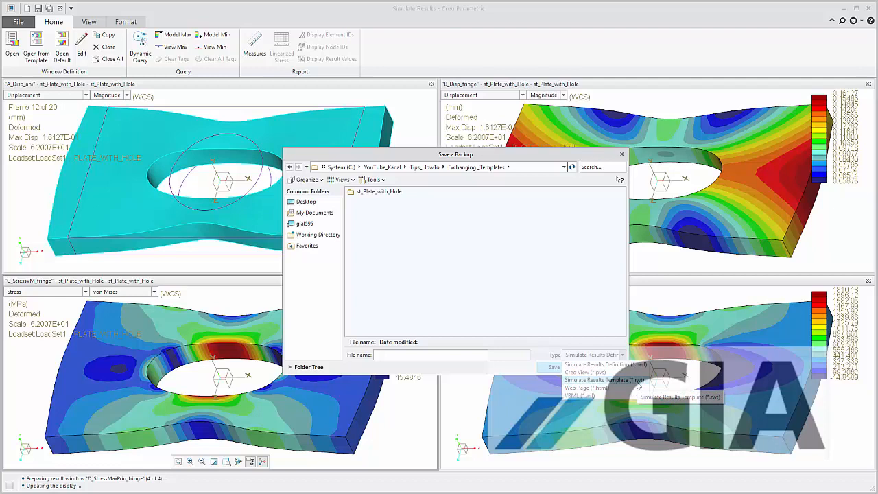
pyautogui.click(638, 381)
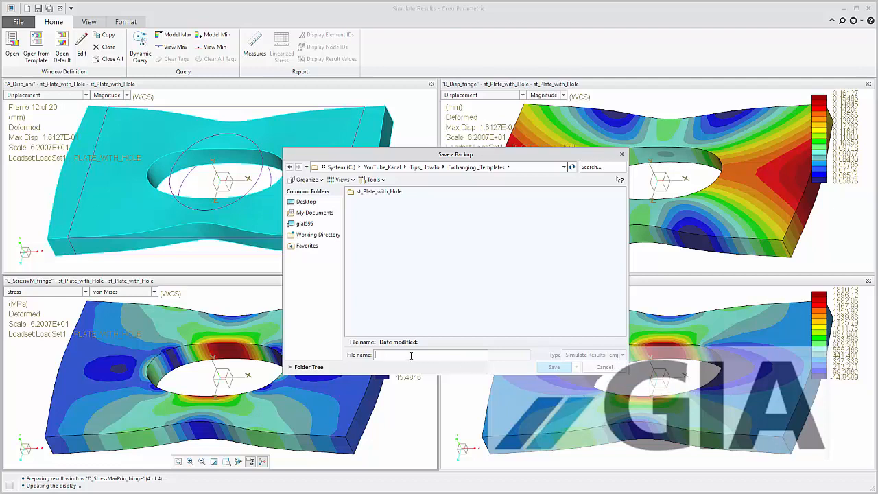
pyautogui.write('sim_pp_static_template')
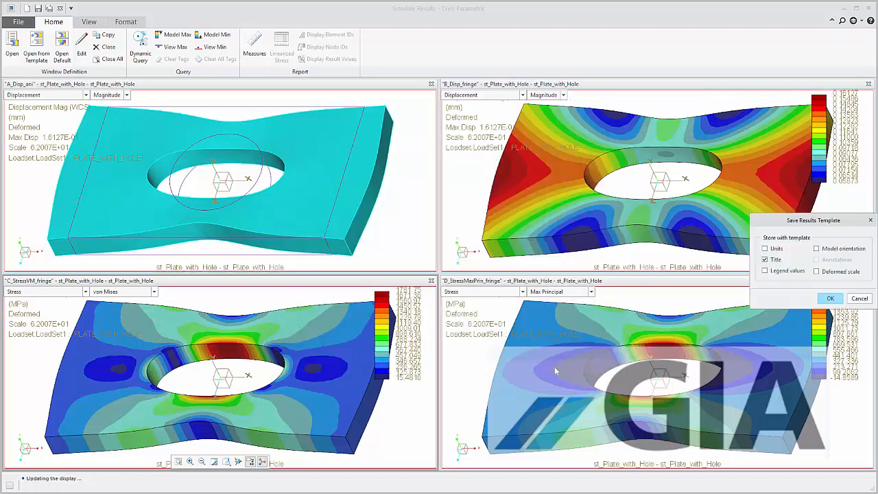
# - Exclude the title from the data stored with the results template and finish saving it
pyautogui.moveTo(803, 222); pyautogui.dragTo(403, 103)
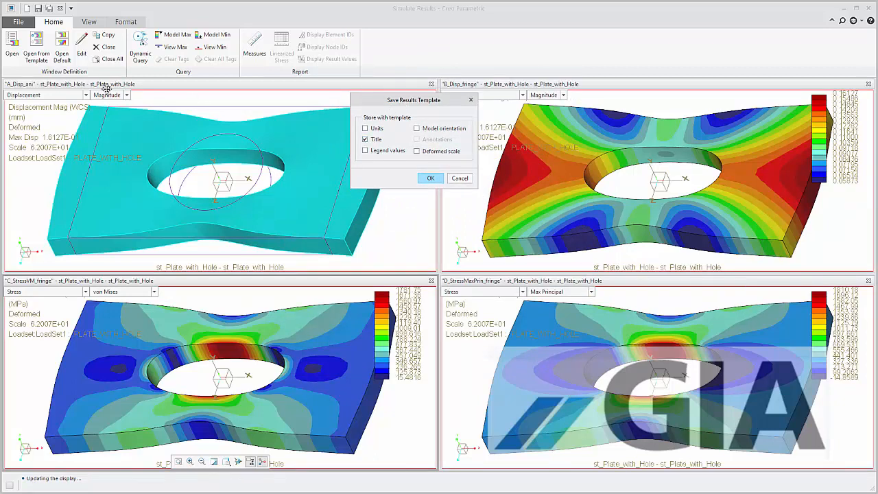
pyautogui.click(365, 140)
pyautogui.click(434, 179)
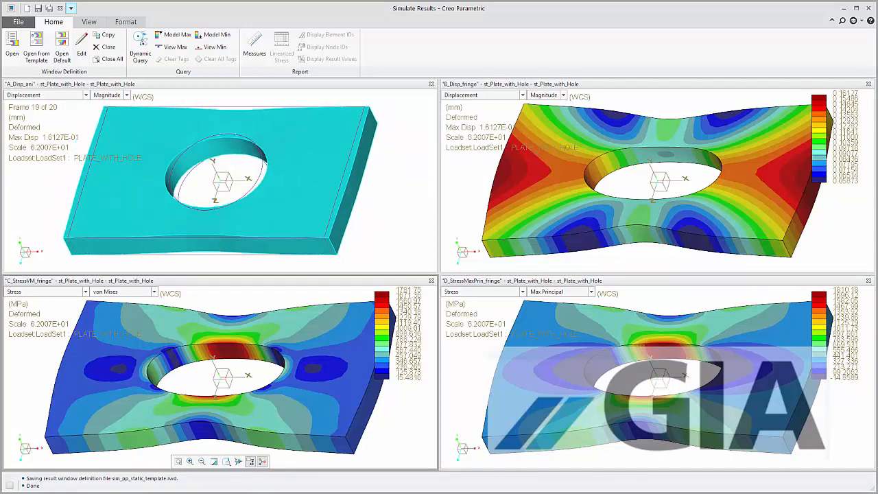
# - Switch to File Explorer and copy sim_pp_static_template.rwt from Exchanging_Templates into the results_templates folder, replacing the existing file
pyautogui.hotkey('alt', 'Tab')
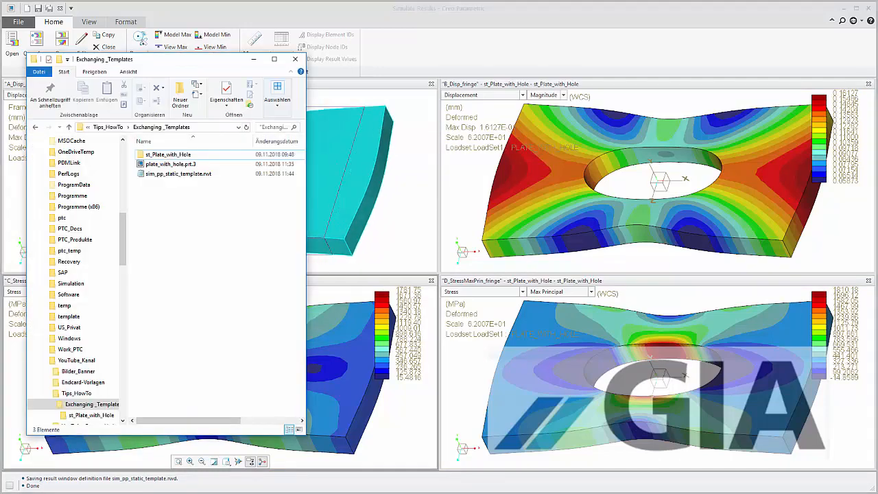
pyautogui.hotkey('alt', 'Tab')
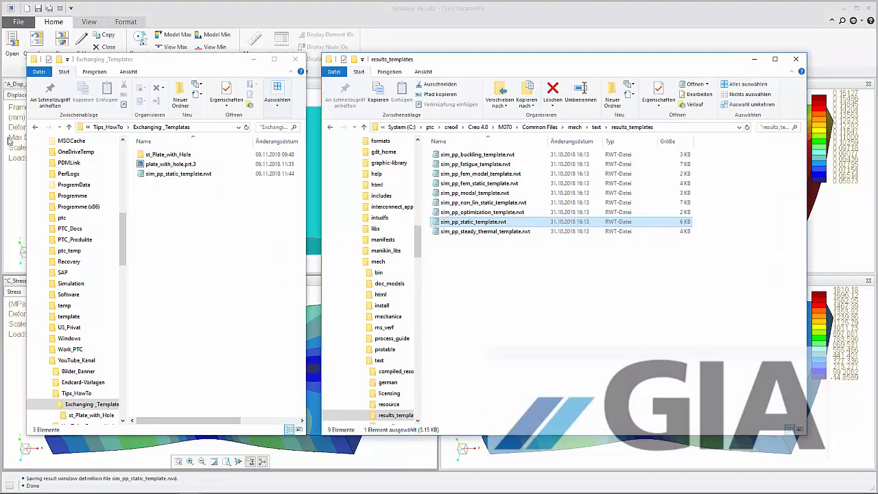
pyautogui.click(184, 175)
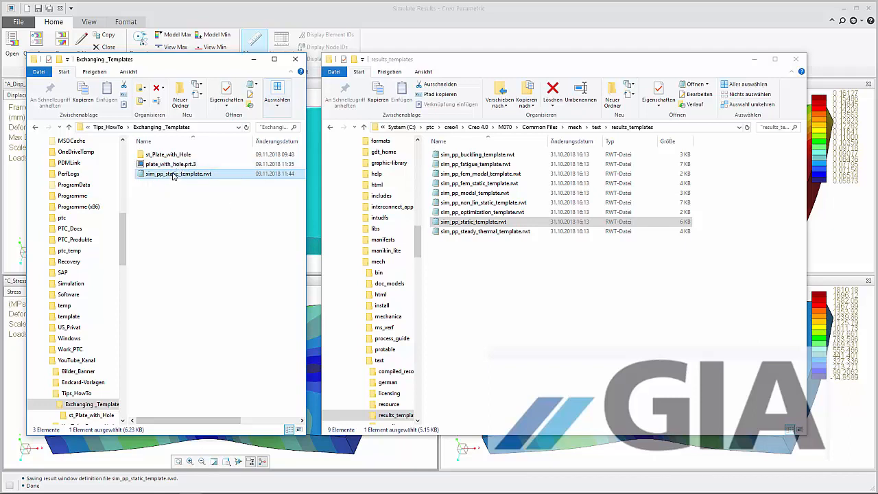
pyautogui.moveTo(173, 175); pyautogui.dragTo(552, 281)
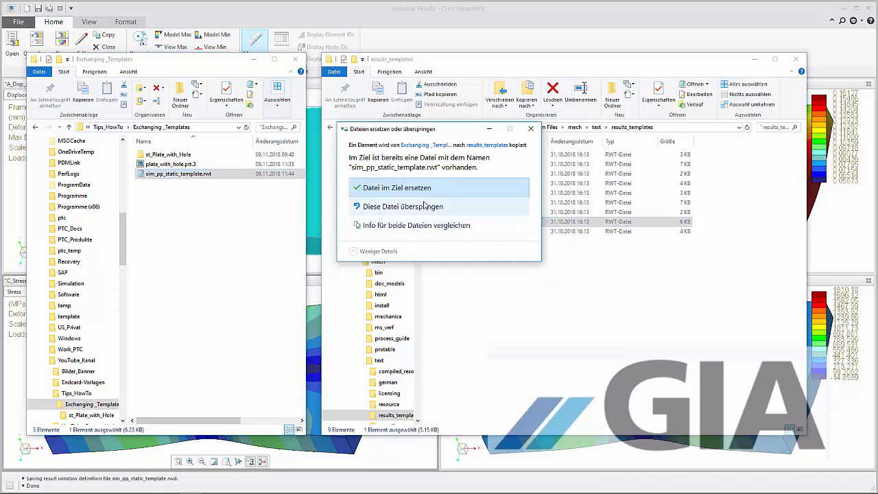
pyautogui.click(418, 190)
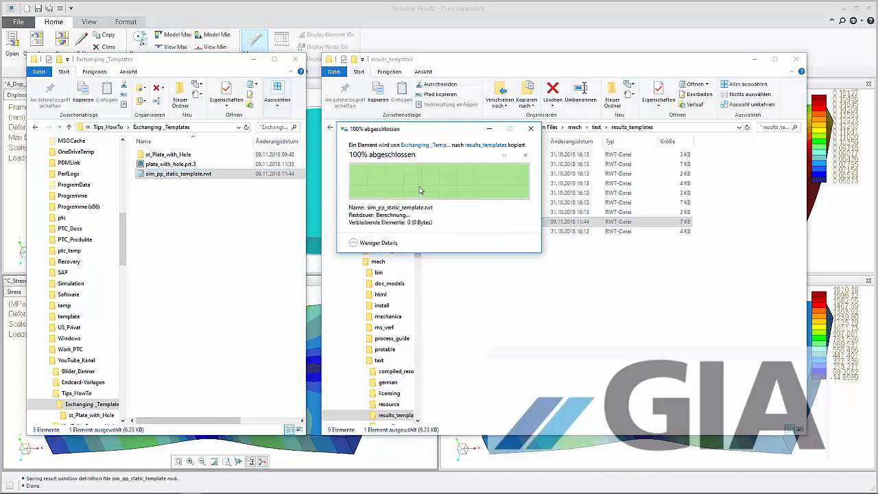
# - Close both folder windows and exit Simulate Results without saving the current result windows
pyautogui.click(803, 60)
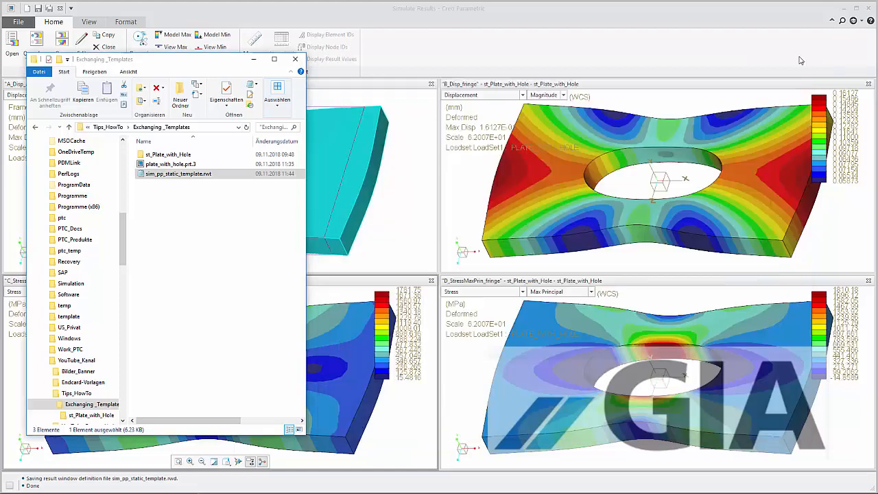
pyautogui.click(295, 60)
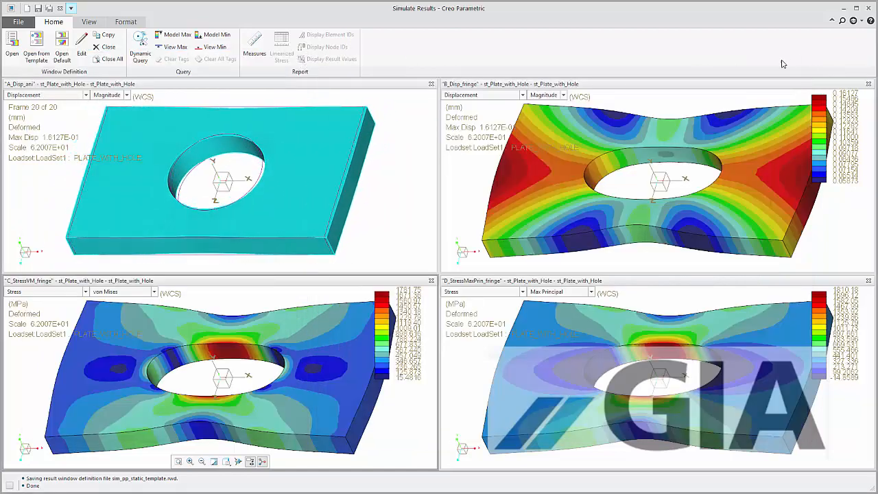
pyautogui.click(868, 9)
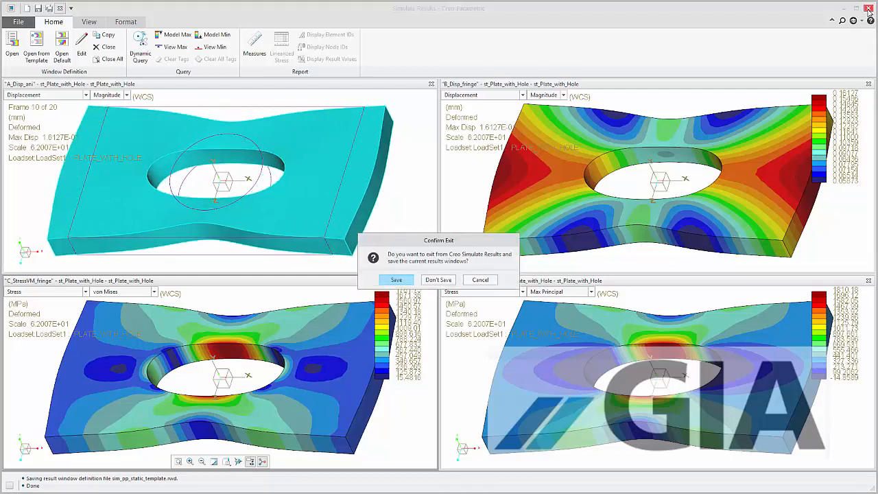
pyautogui.click(444, 280)
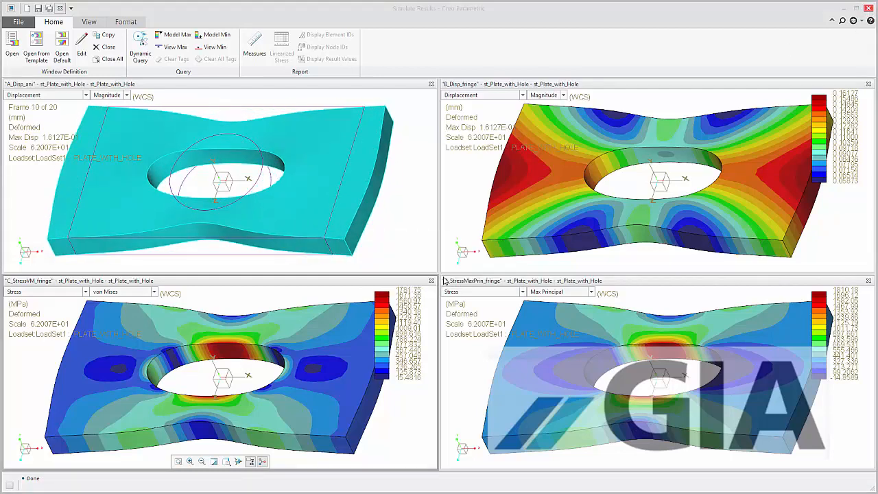